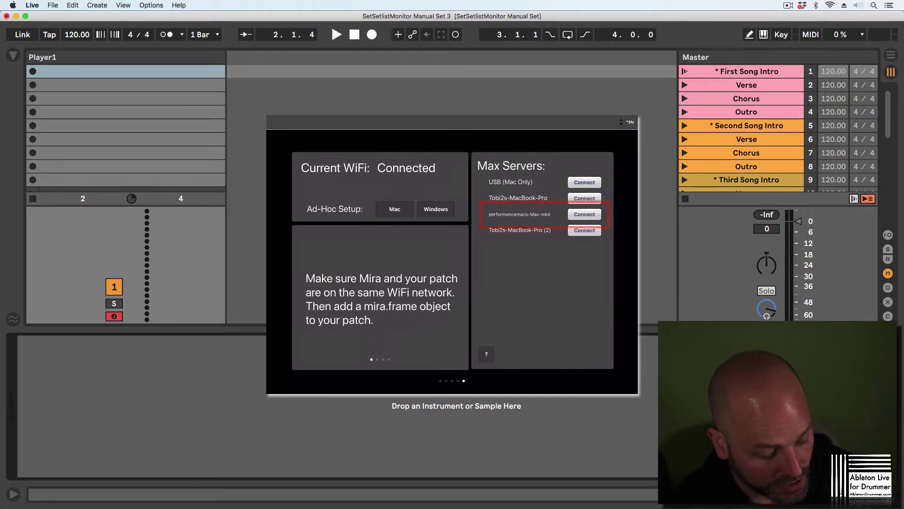
- Connect Mira to the Mac mini, paste the Scene Setlist device onto Player1, and refresh it
left_click(584, 214)
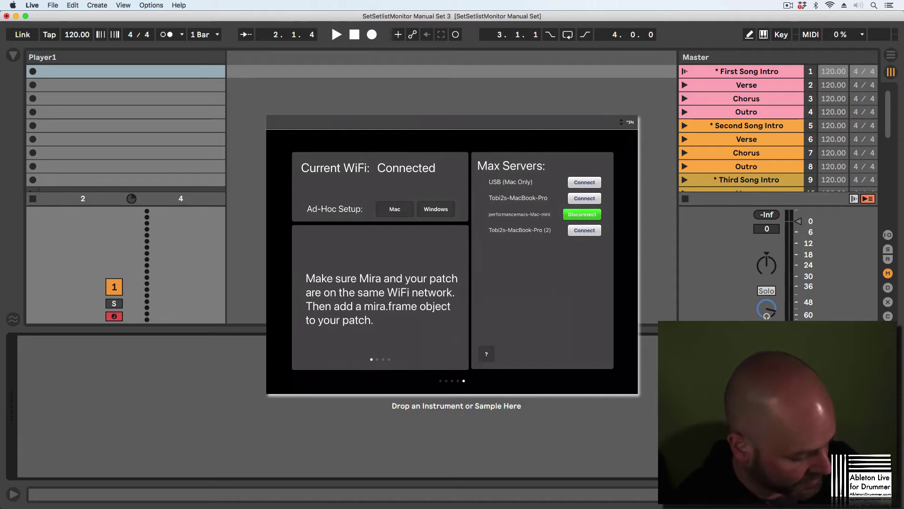
key("super+c")
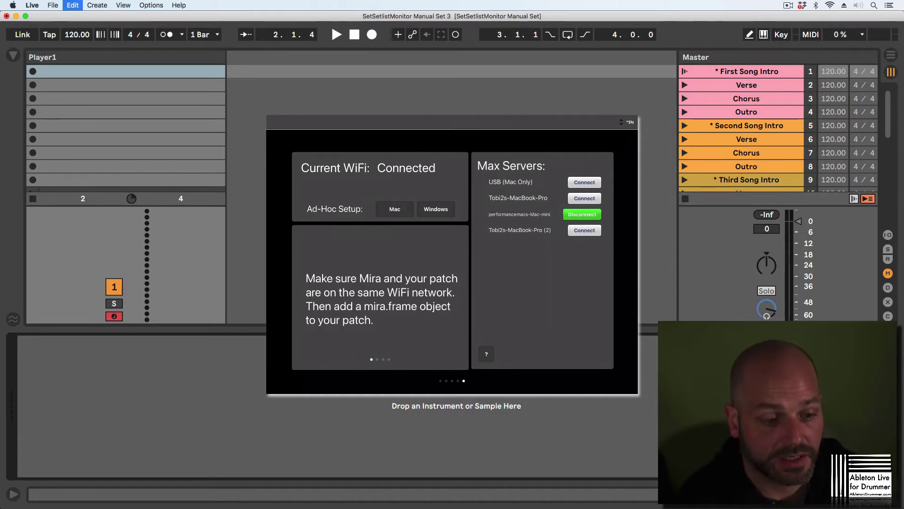
key("super+v")
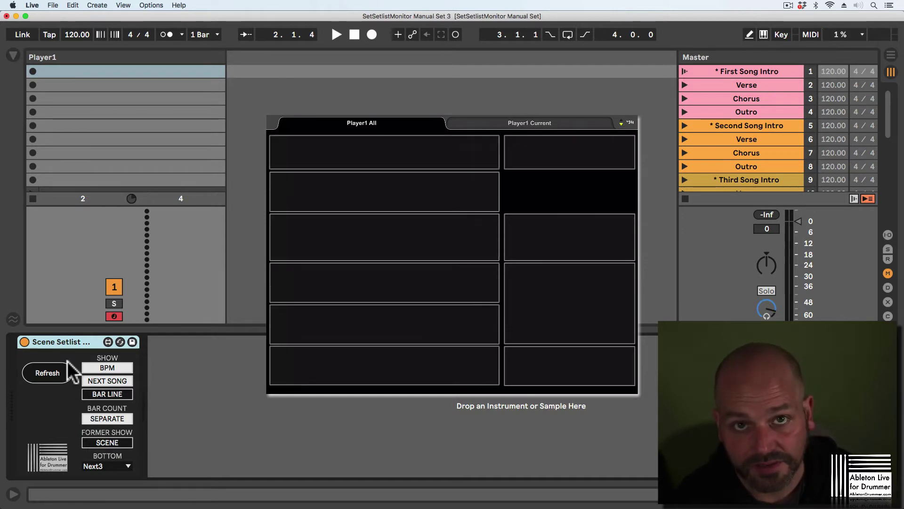
left_click(68, 364)
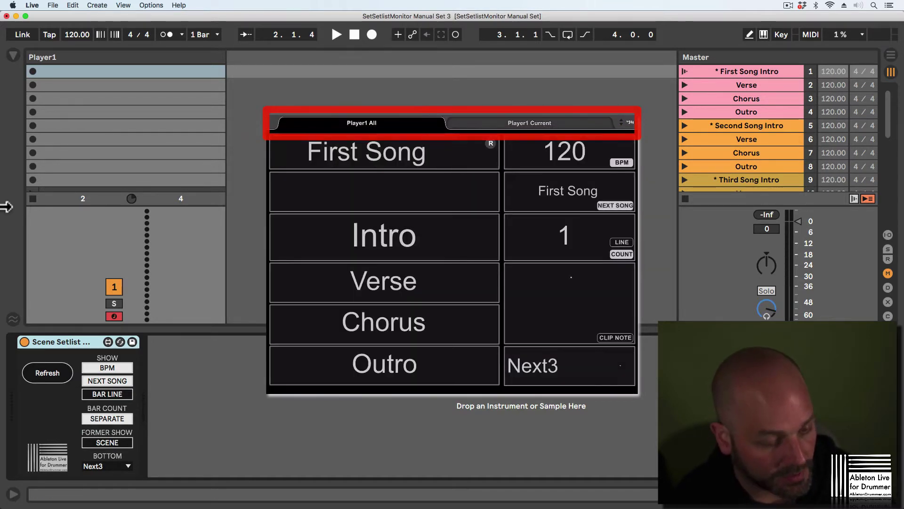
- Rename the Player1 track to 'Examples'
left_click(77, 57)
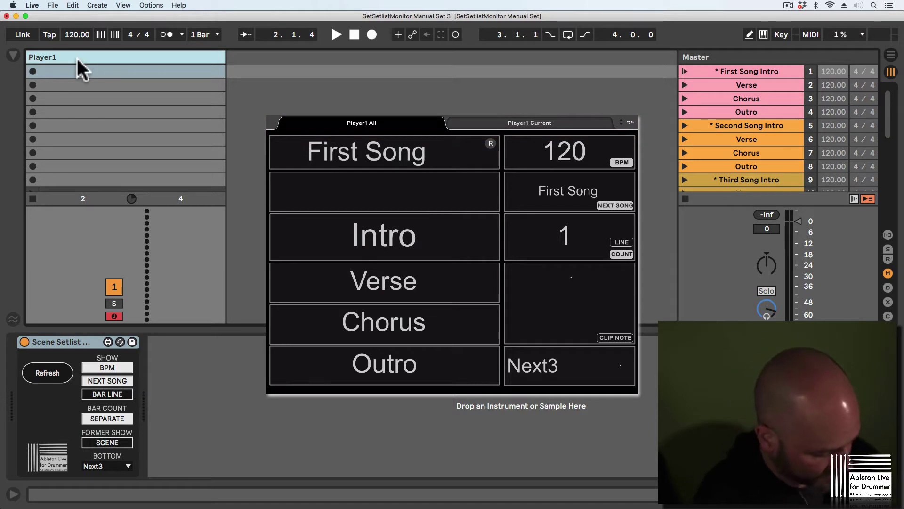
key("super+r")
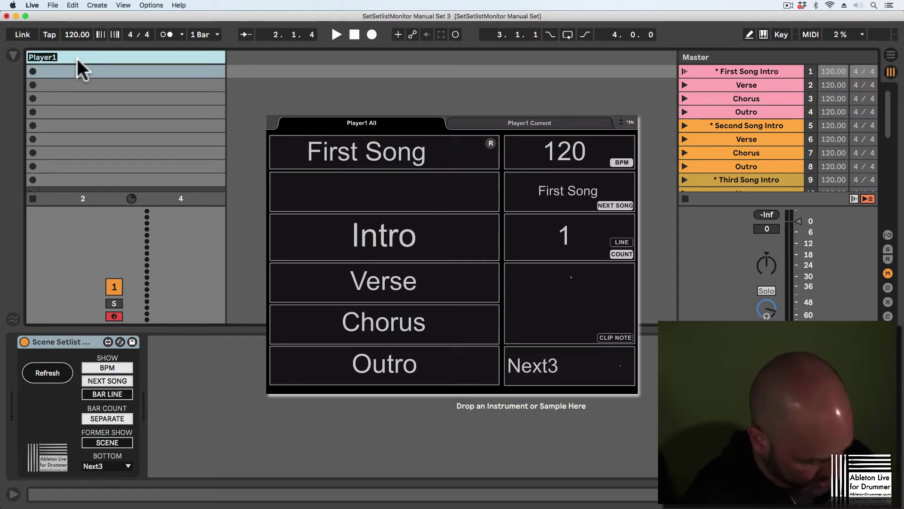
type("Exam")
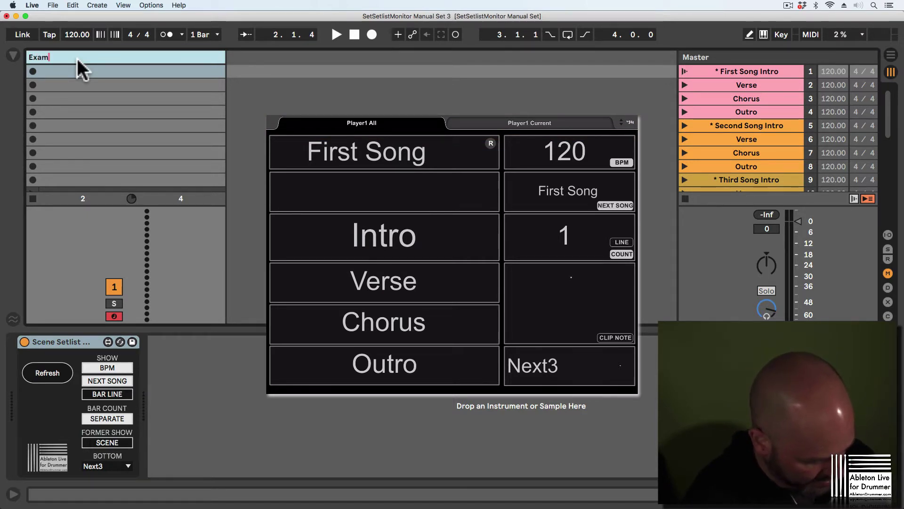
type("ples")
key("Return")
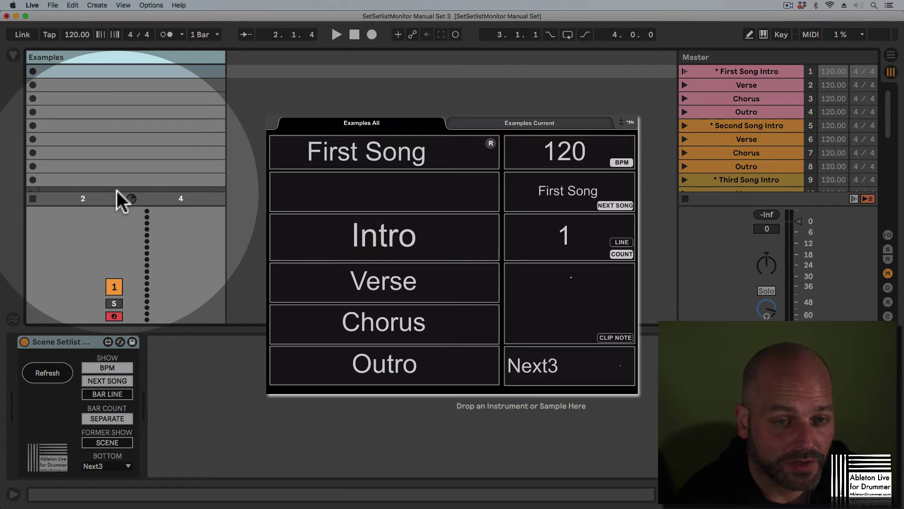
- Step forward through the scenes from First Song Verse to Third Song Intro
left_click(726, 84)
left_click(729, 98)
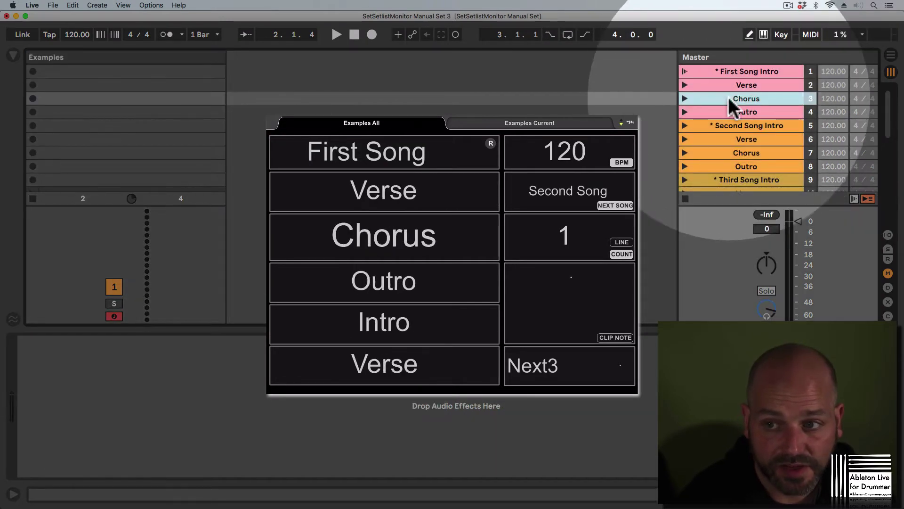
left_click(732, 112)
left_click(739, 126)
left_click(743, 139)
left_click(746, 153)
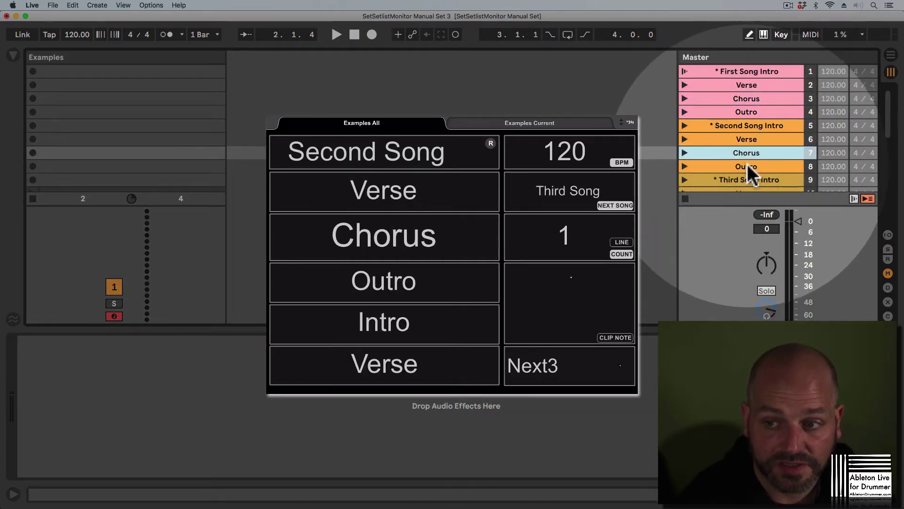
left_click(749, 166)
left_click(752, 179)
- Step back through the scenes to First Song Intro, which lists Second Song next
left_click(751, 139)
left_click(750, 125)
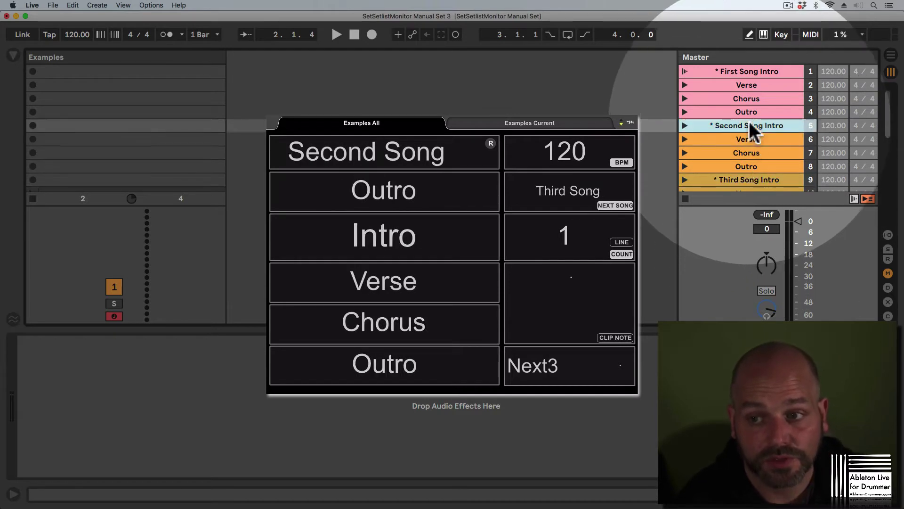
left_click(751, 112)
left_click(751, 97)
left_click(749, 85)
left_click(748, 71)
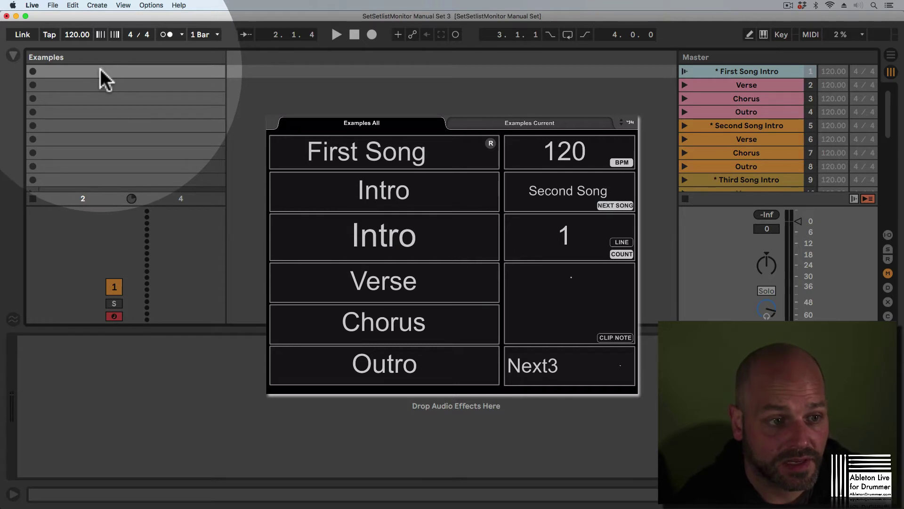
- Create an empty MIDI clip in Examples slot 1 and duplicate it down the track
left_click(101, 69)
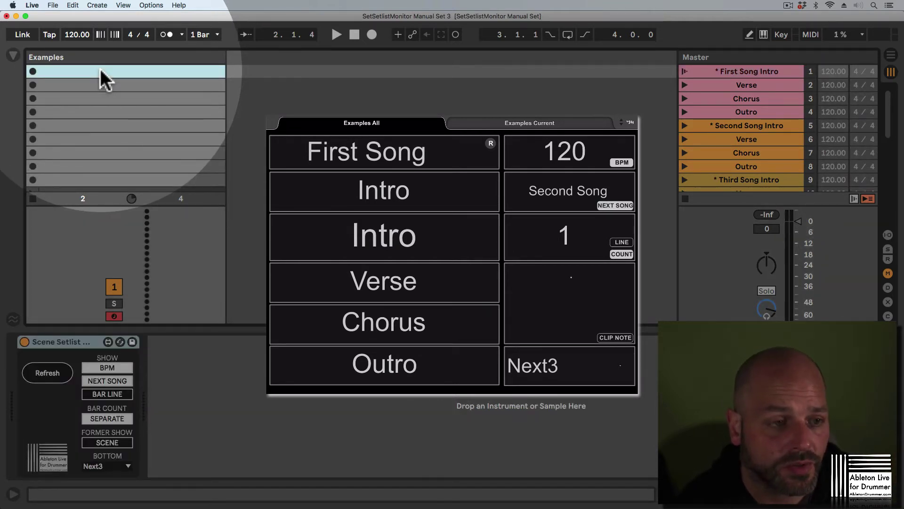
double_click(100, 68)
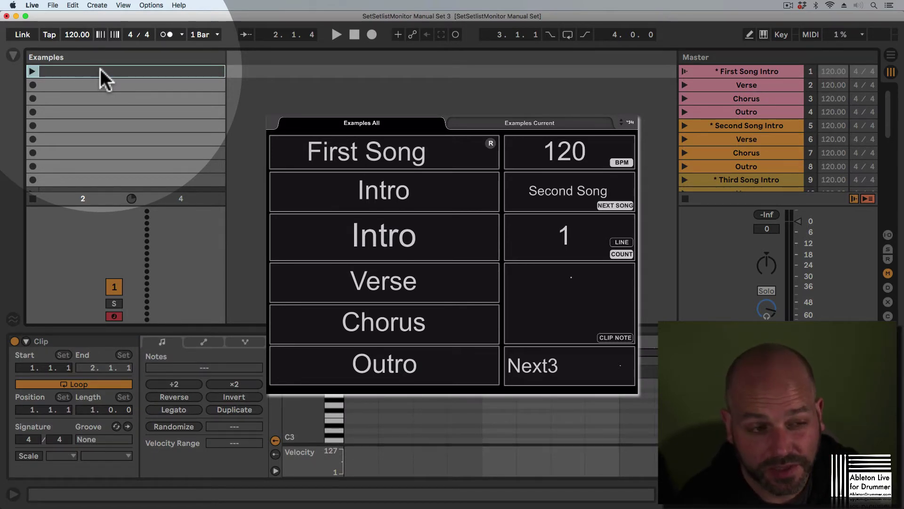
key("super+d")
key("super+d")
key("super+d")
key("super+d")
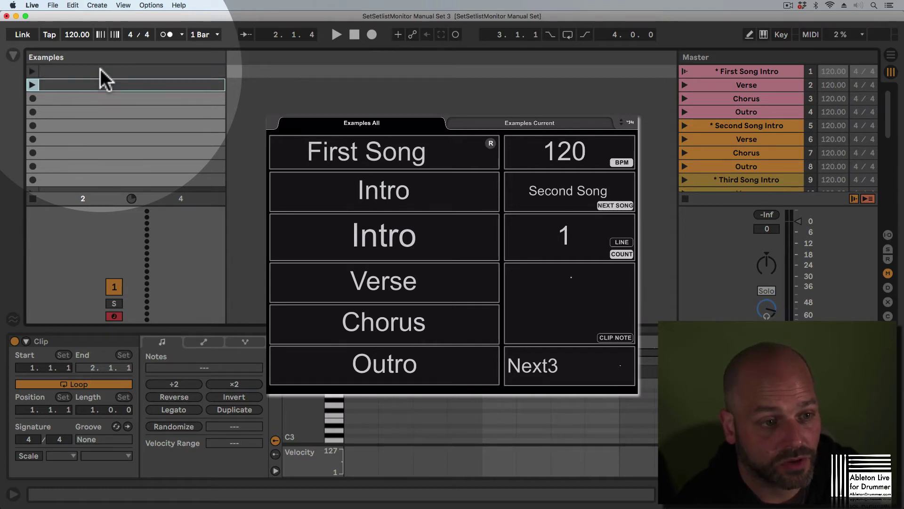
key("super+d")
key("super+d")
key("super+d")
key("super+d")
key("super+d")
key("super+d")
key("super+d")
key("super+d")
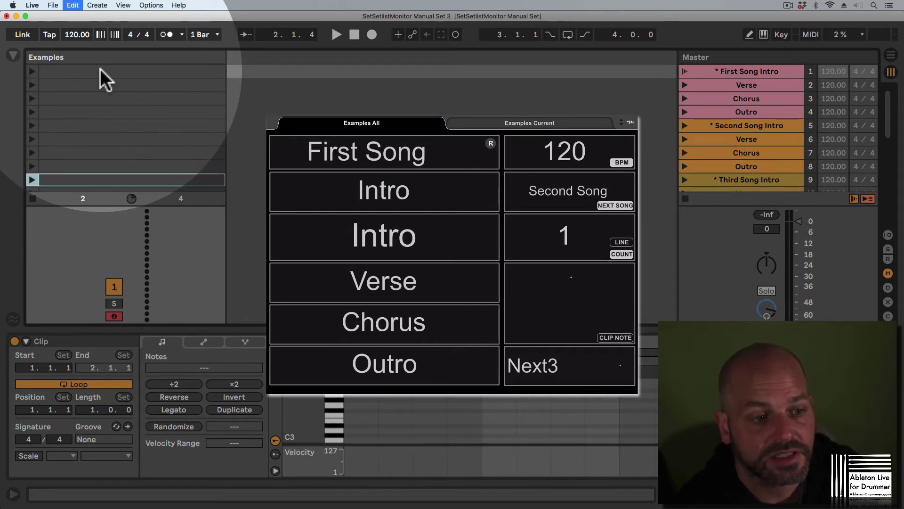
- Launch Second Song Intro, then queue its Verse and Outro scenes during playback
scroll(124, 128, "up", 4)
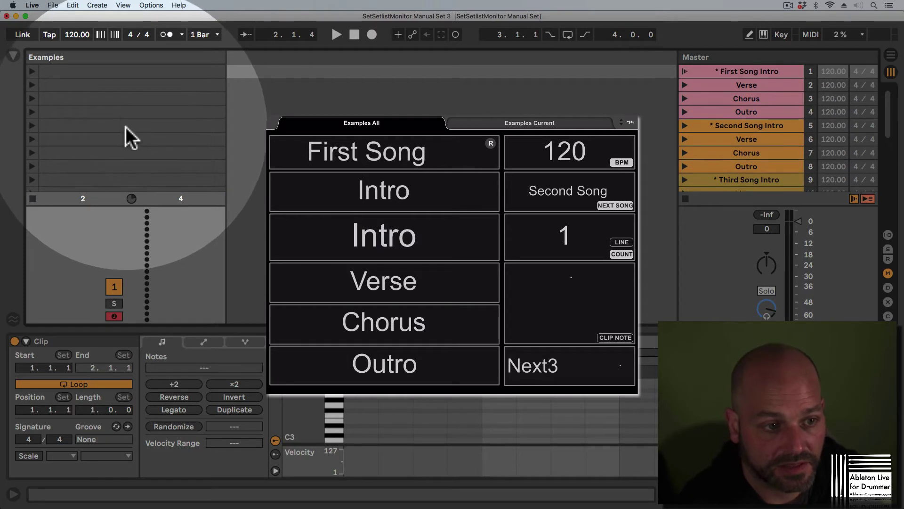
left_click(123, 72)
left_click(684, 126)
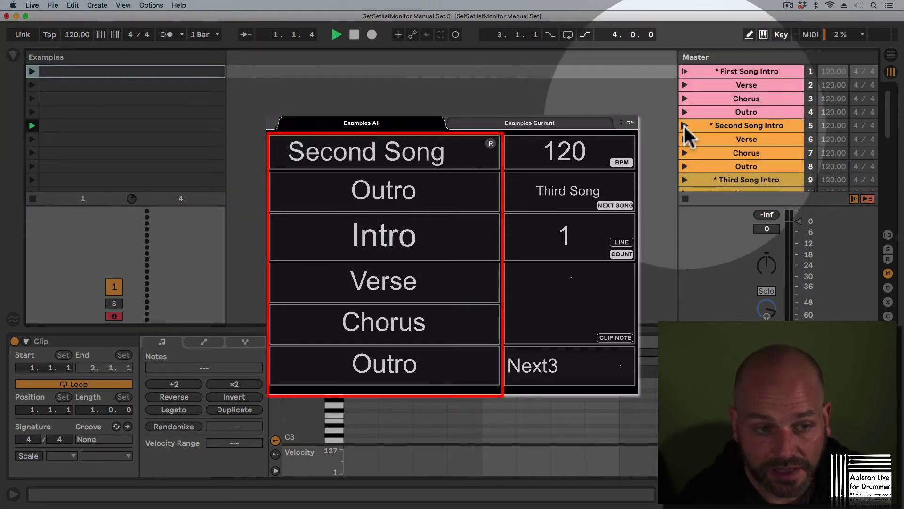
left_click(683, 137)
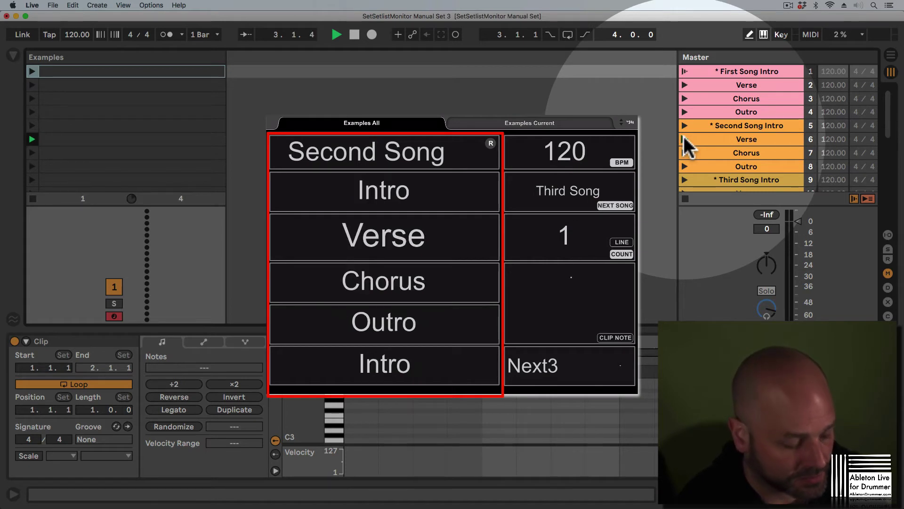
left_click(685, 166)
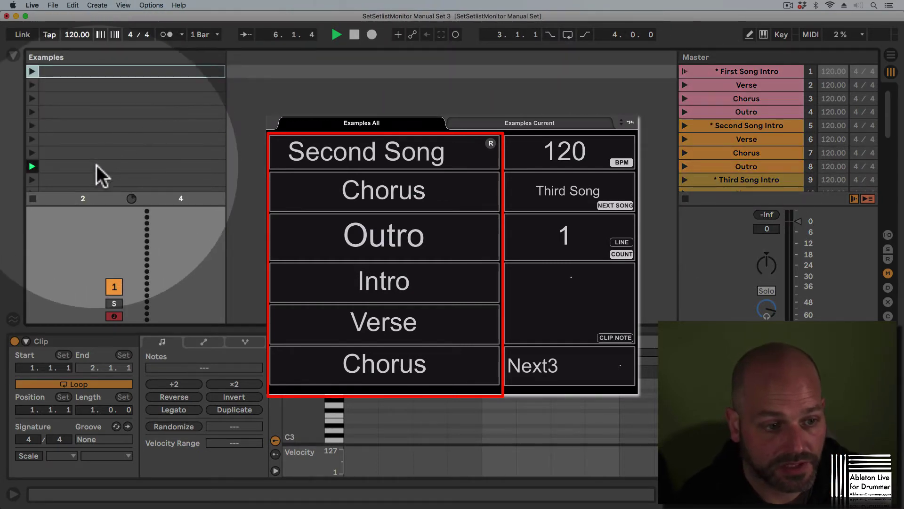
left_click(97, 166)
left_click(760, 167)
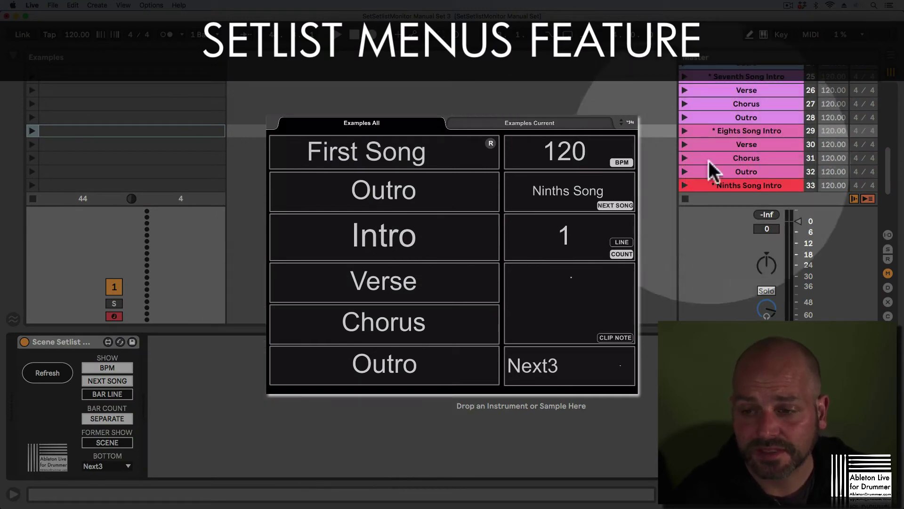
- Select Fourth Song's Verse scene, then step back to the Fourth Song Intro scene
scroll(747, 142, "up", 4)
scroll(744, 146, "up", 20)
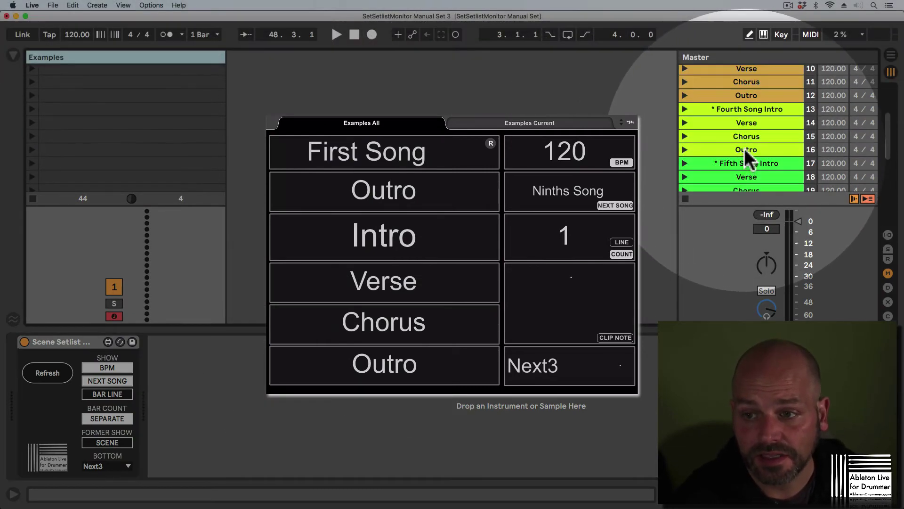
left_click(744, 71)
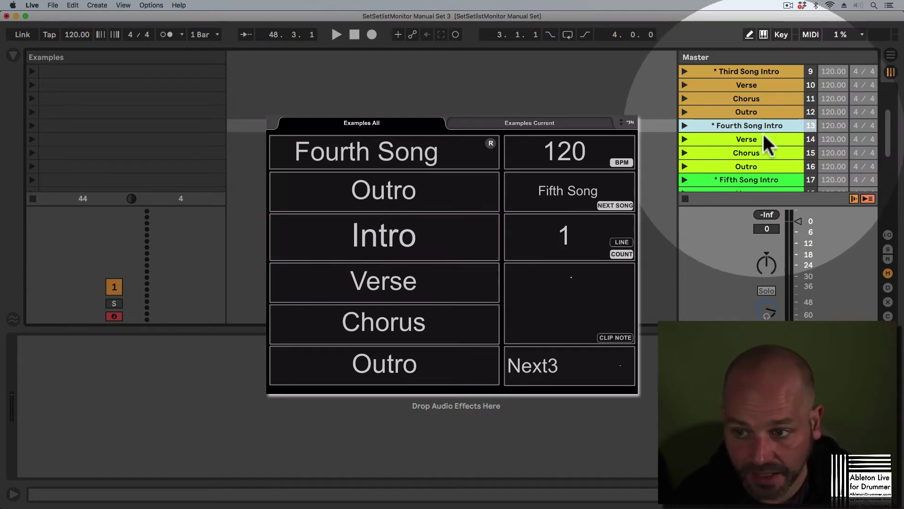
left_click(762, 136)
key("Down")
key("Down")
key("Up")
key("Up")
key("Up")
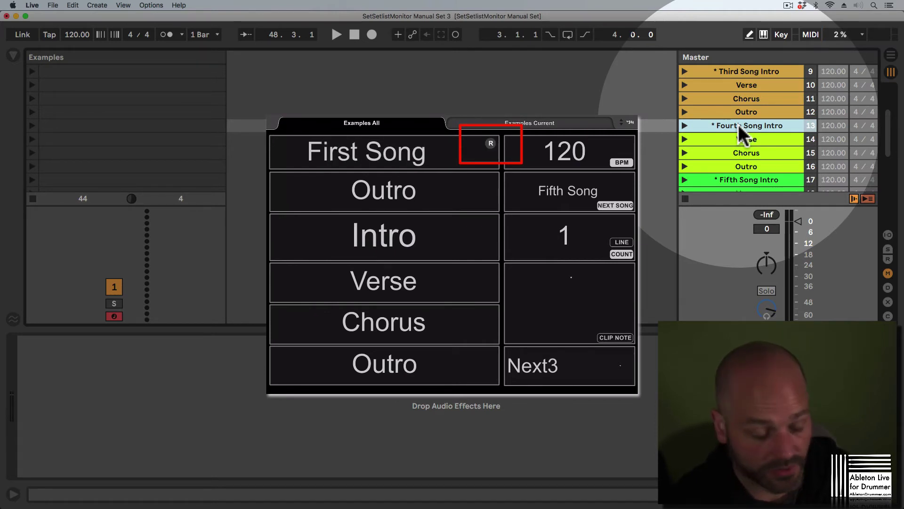
- Show the Scene Setlist device on the Examples track and refresh the setlist
left_click(157, 125)
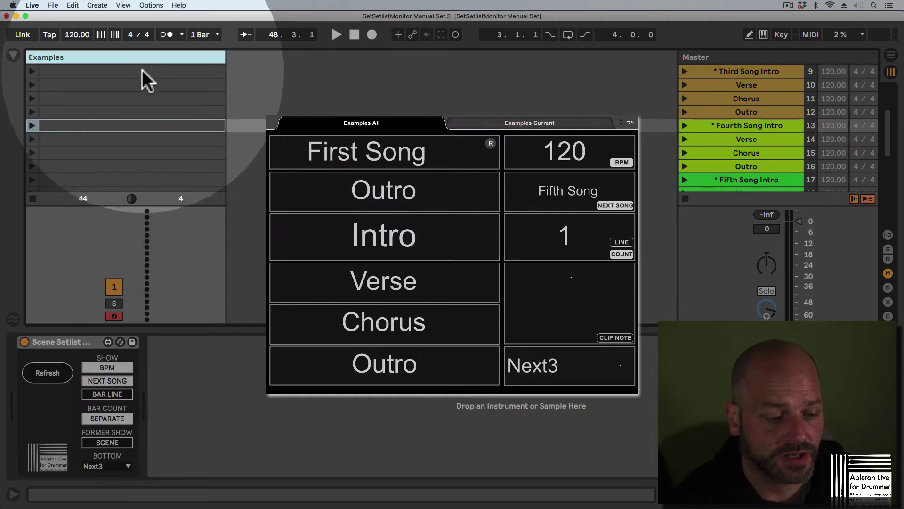
left_click(51, 379)
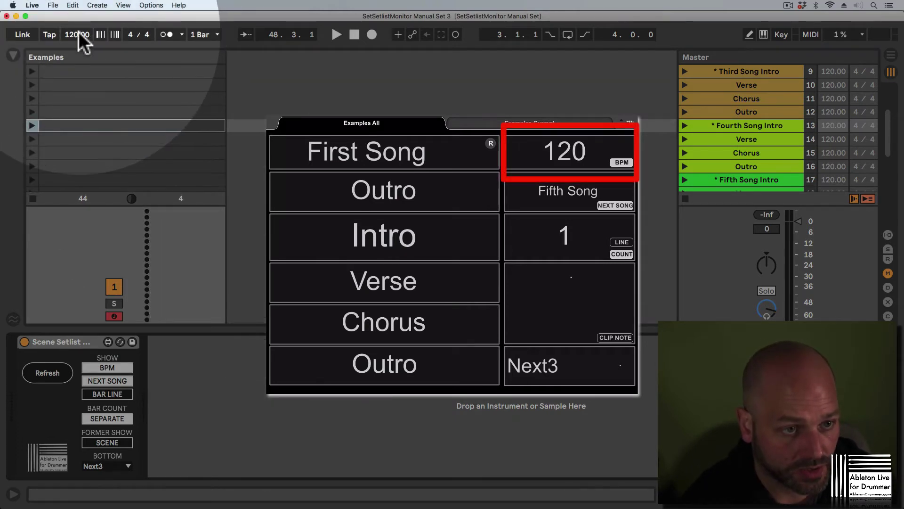
- Lower the tempo from 120 to 78 BPM and select the Third Song Intro scene
left_click_drag(81, 37, 81, 46)
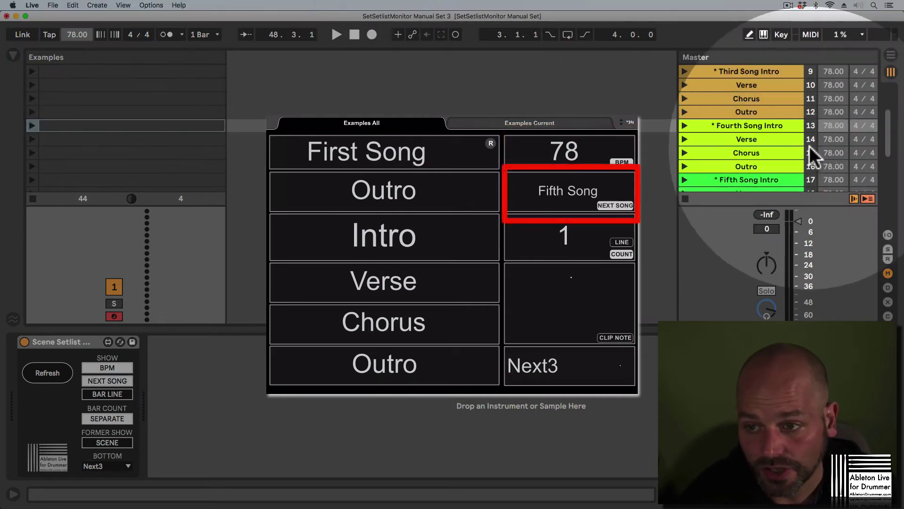
left_click(738, 71)
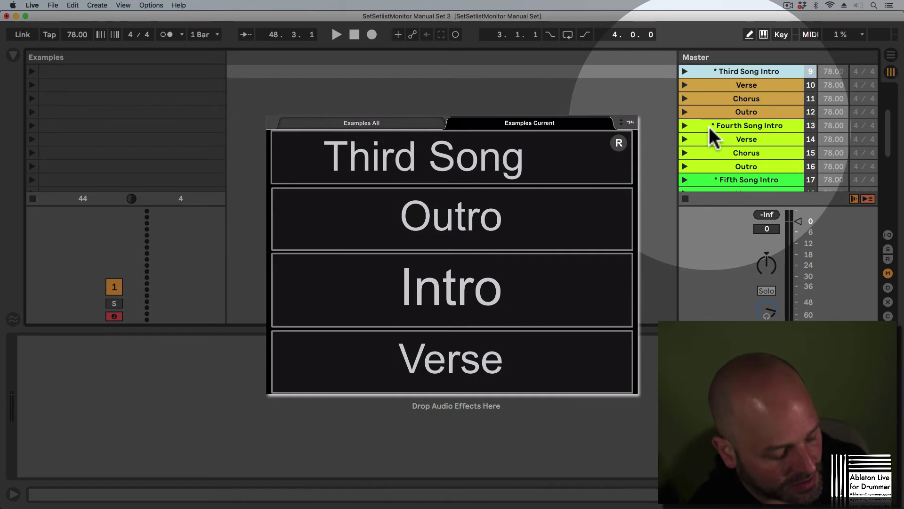
- Switch the Mira monitor from Examples Current to the Examples All page
key("ctrl+shift+Tab")
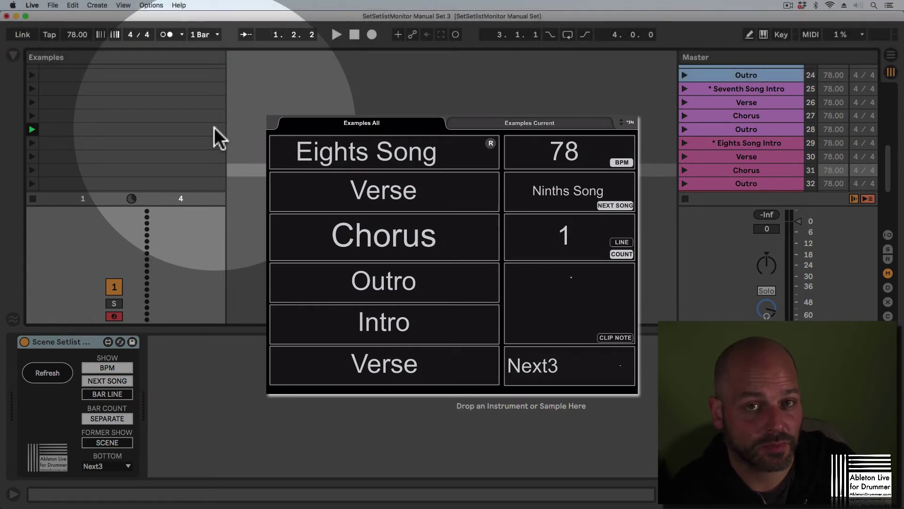
- Name one Examples clip 'Example Notes' and the next 'Cm7/Gm7/Bb(F) - Change to section 3 BREAK IN BAR 10'
left_click(145, 128)
right_click(144, 128)
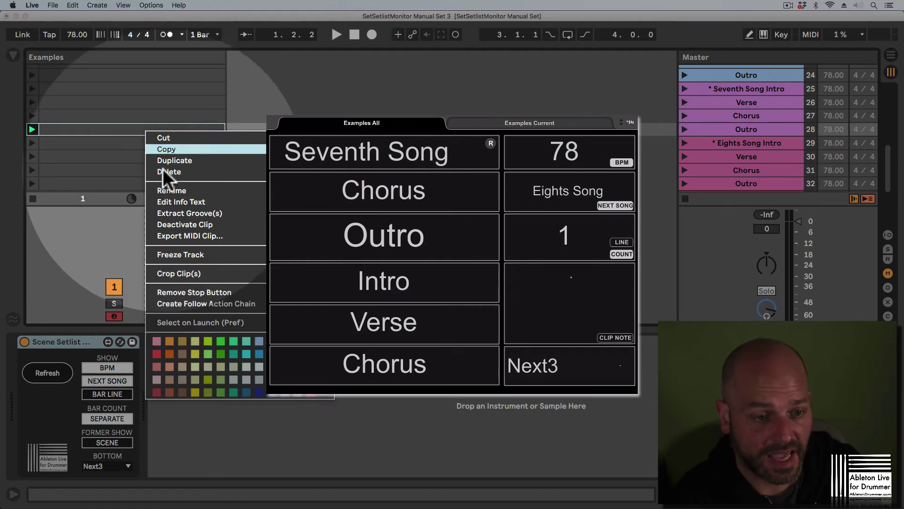
left_click(175, 189)
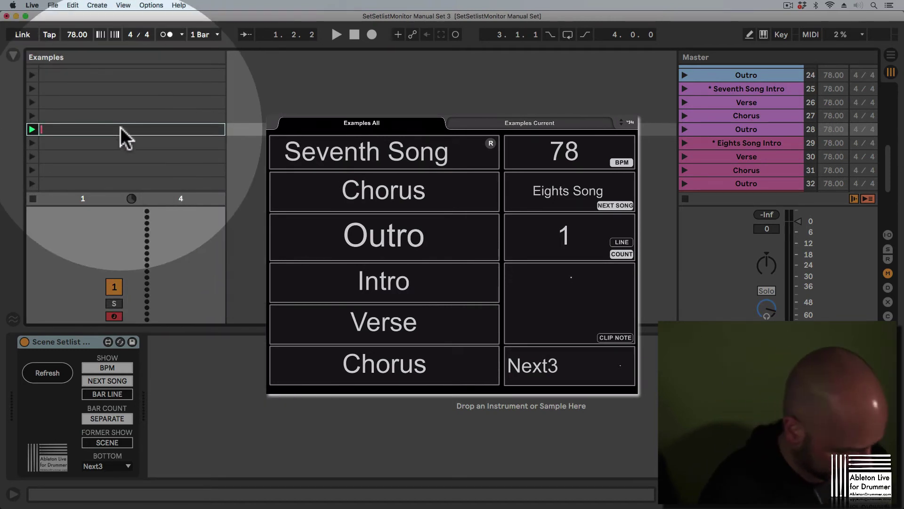
type("Exampl")
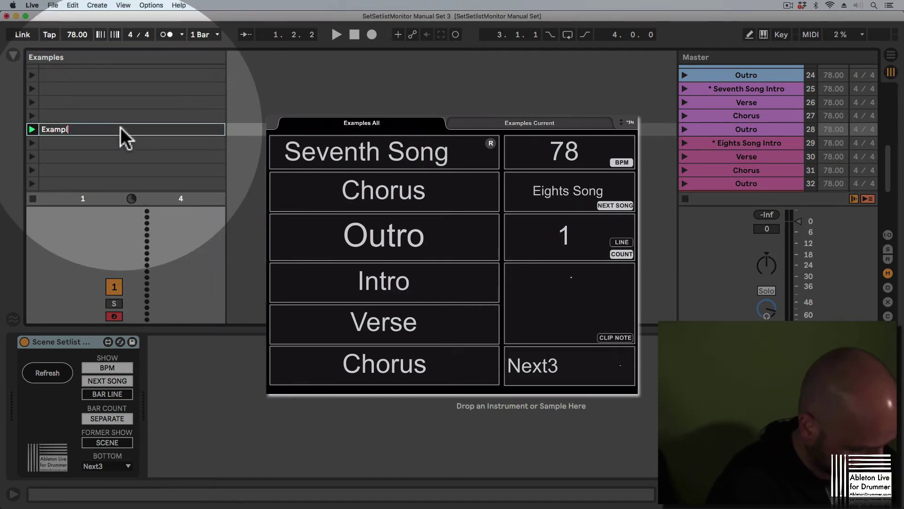
type("e Note")
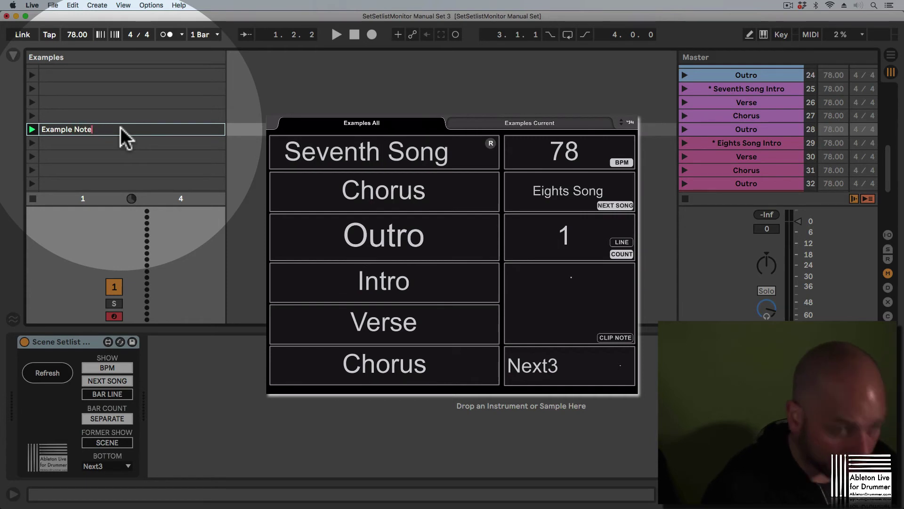
type("s")
left_click(97, 144)
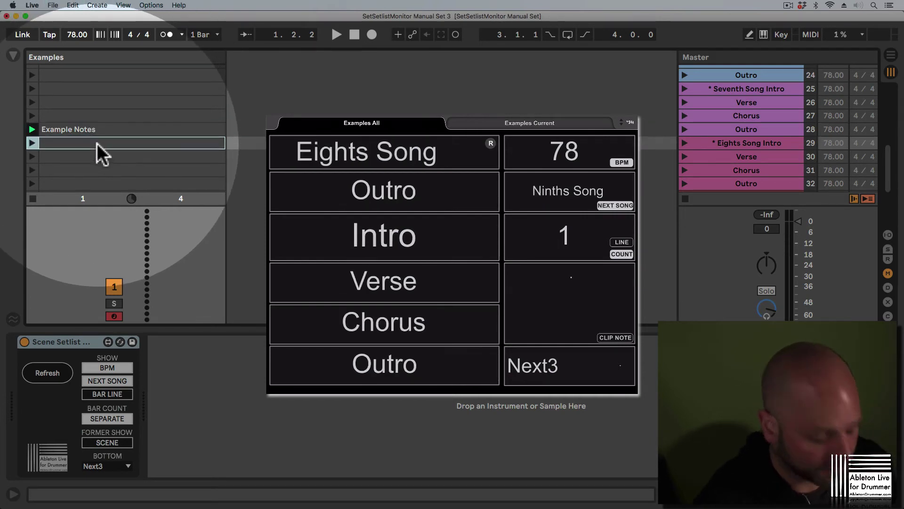
key("super+r")
key("super+v")
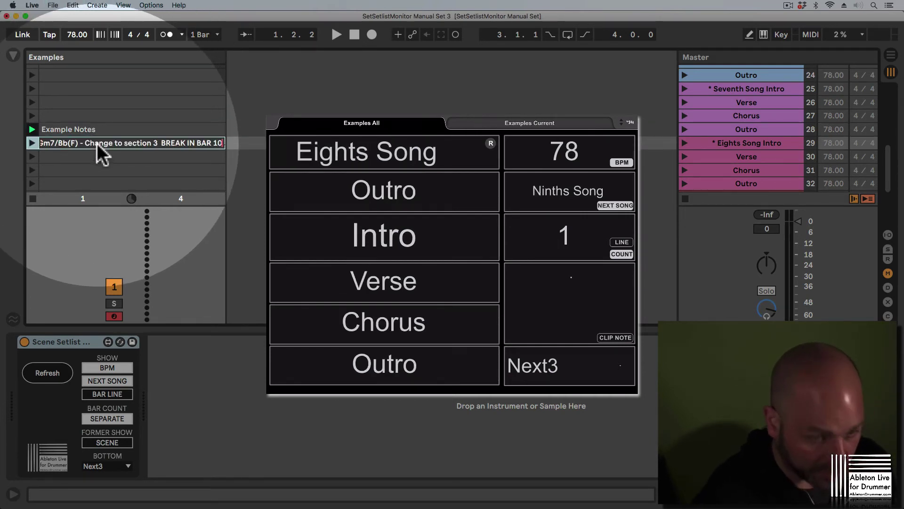
key("Return")
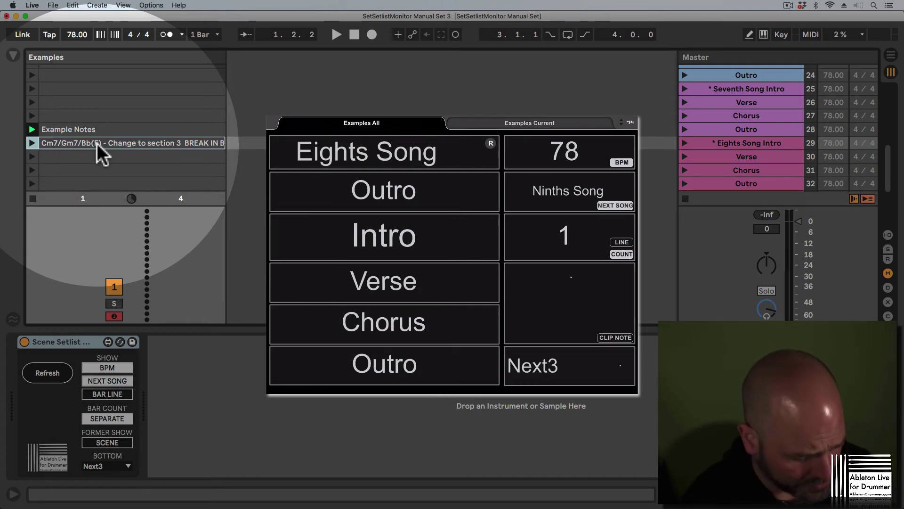
- Launch the Outro scene, stop playback, and check both clip notes on the monitor
left_click(685, 129)
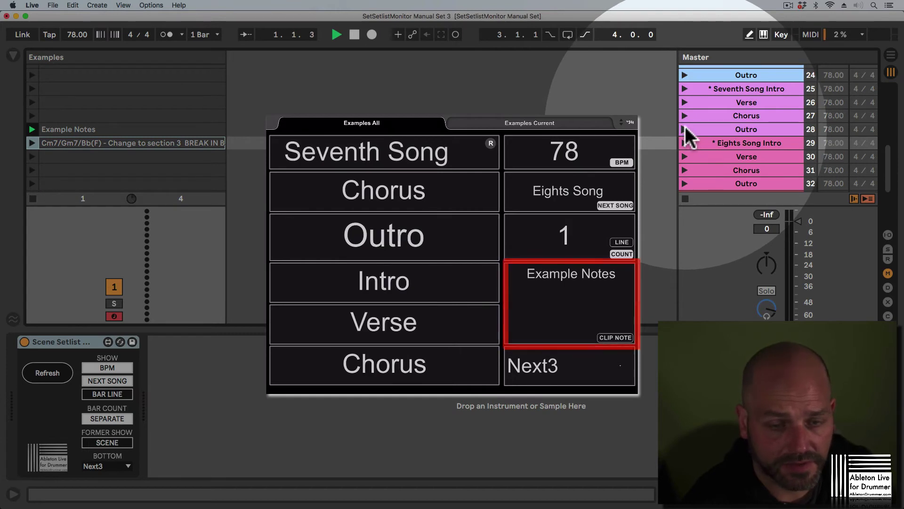
key("space")
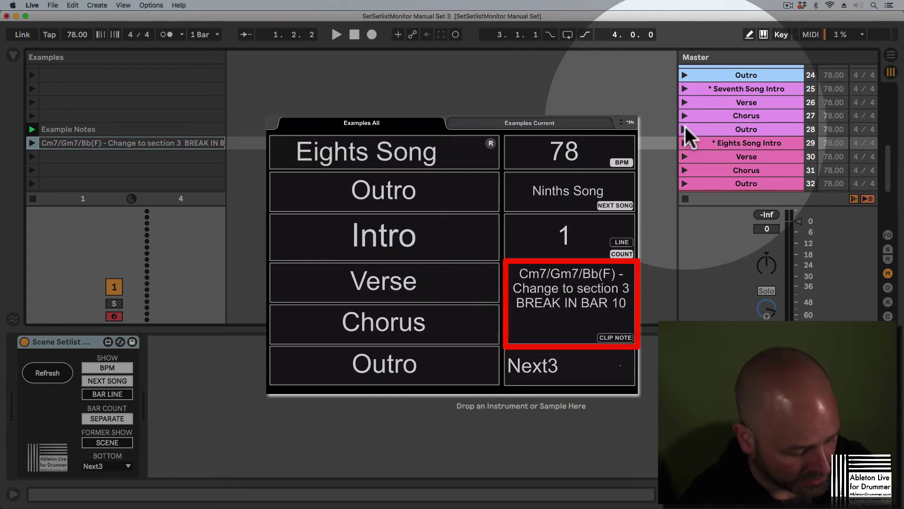
left_click(103, 131)
left_click(104, 141)
- Select Seventh Song's Outro scene, then the Eights Song Intro scene
left_click(738, 130)
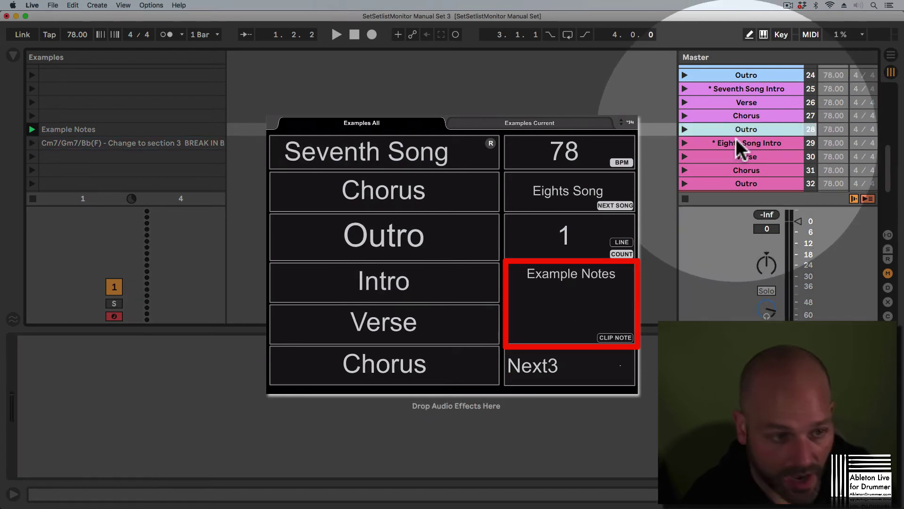
left_click(736, 140)
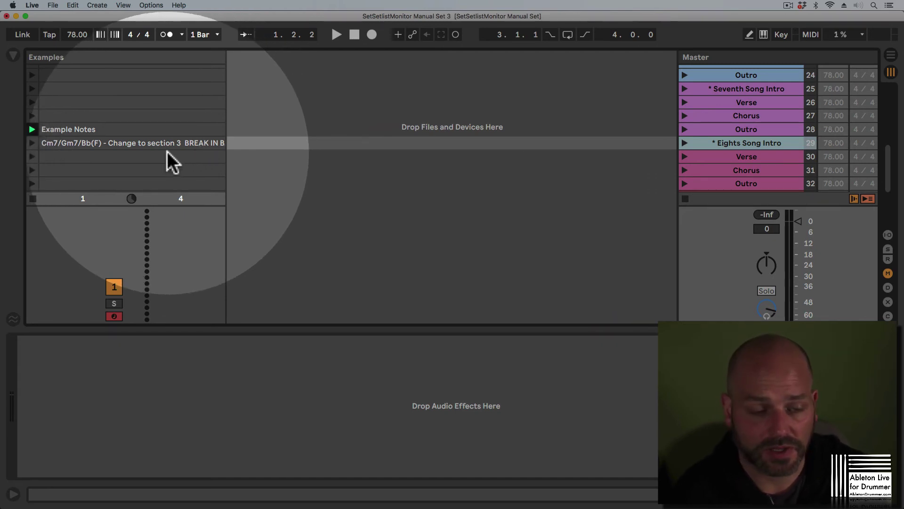
- Give the Cm7/Gm7/Bb(F) clip a loop length of 8 bars and show its clip details
left_click(158, 143)
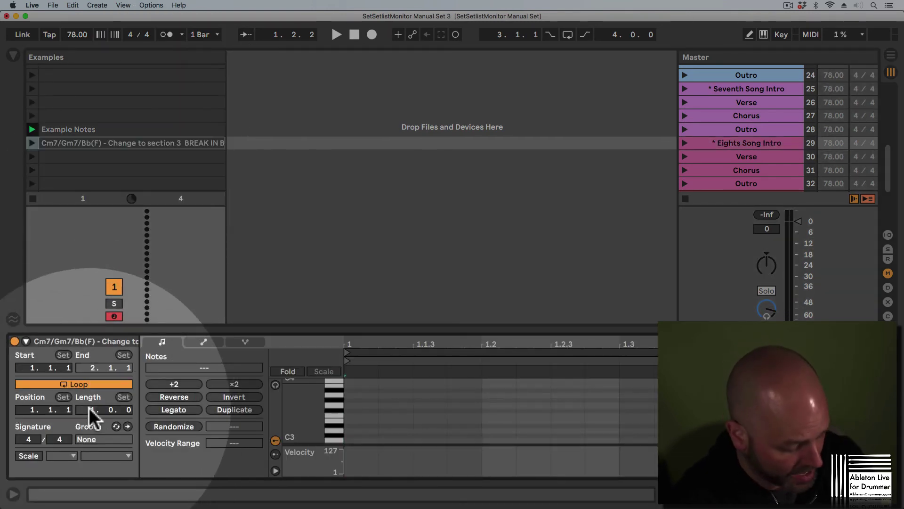
key("Return")
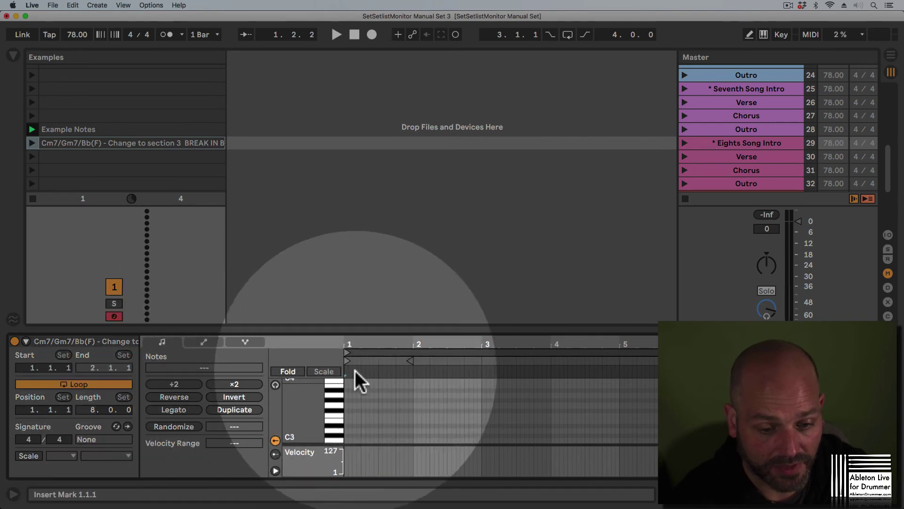
mouse_move(351, 360)
left_mouse_down()
mouse_move(361, 362)
mouse_move(348, 362)
left_mouse_up()
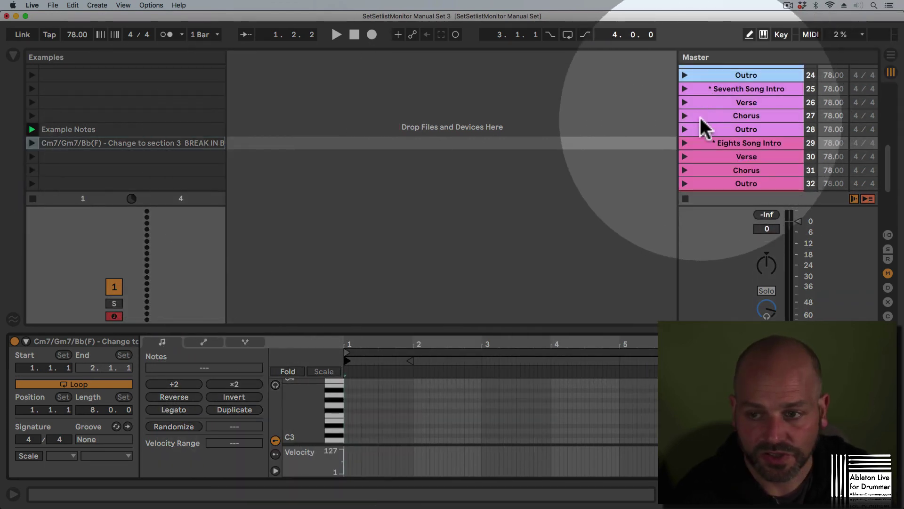
- Launch scene 29, Eights Song Intro, so the monitor shows the Cm7/Gm7/Bb(F) note and an 8 count
left_click(683, 143)
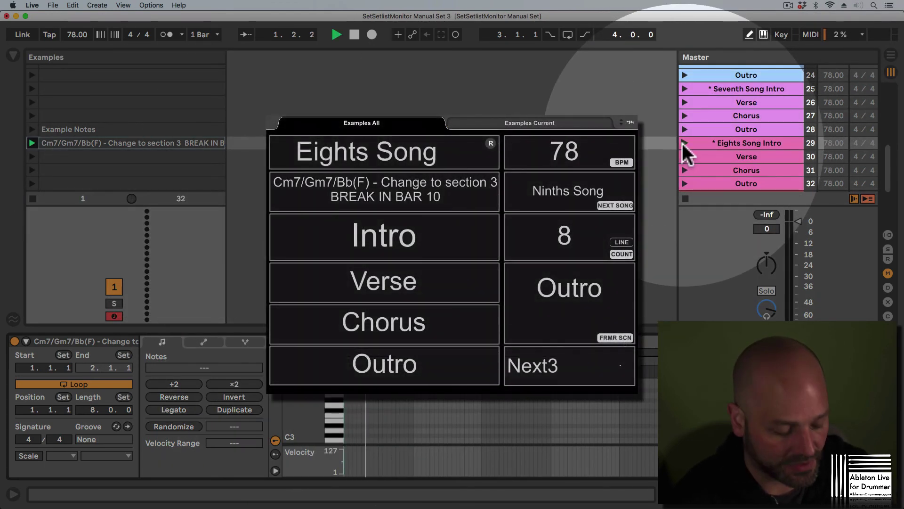